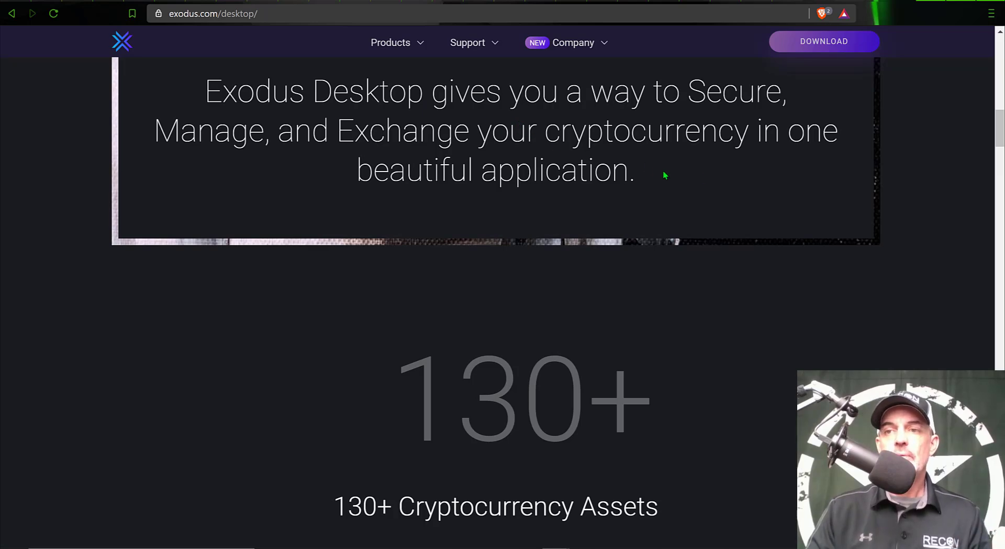
Review the supported cryptocurrency assets, exchange and send-and-receive features on the Exodus Desktop page
scroll(929, 142, down, 5)
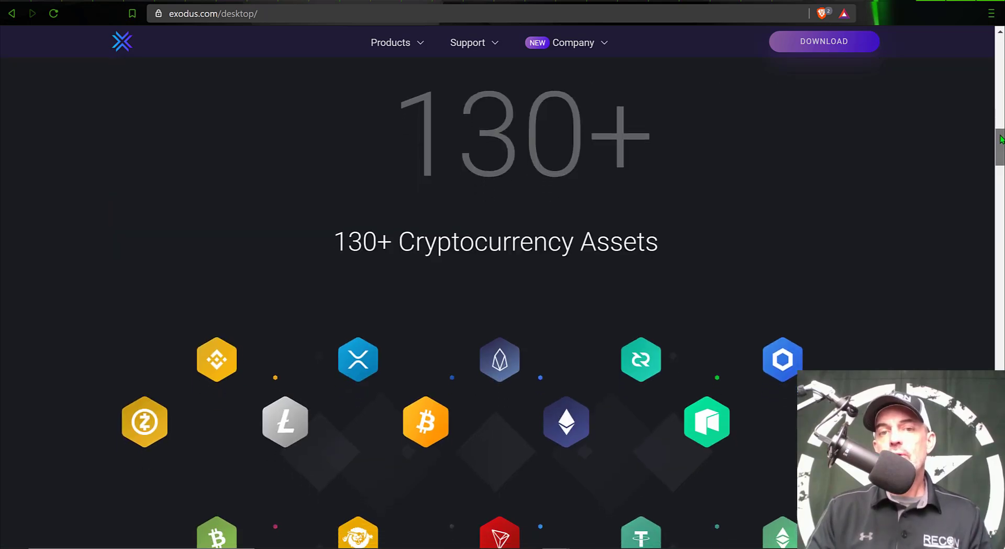
drag(1001, 139, 1000, 223)
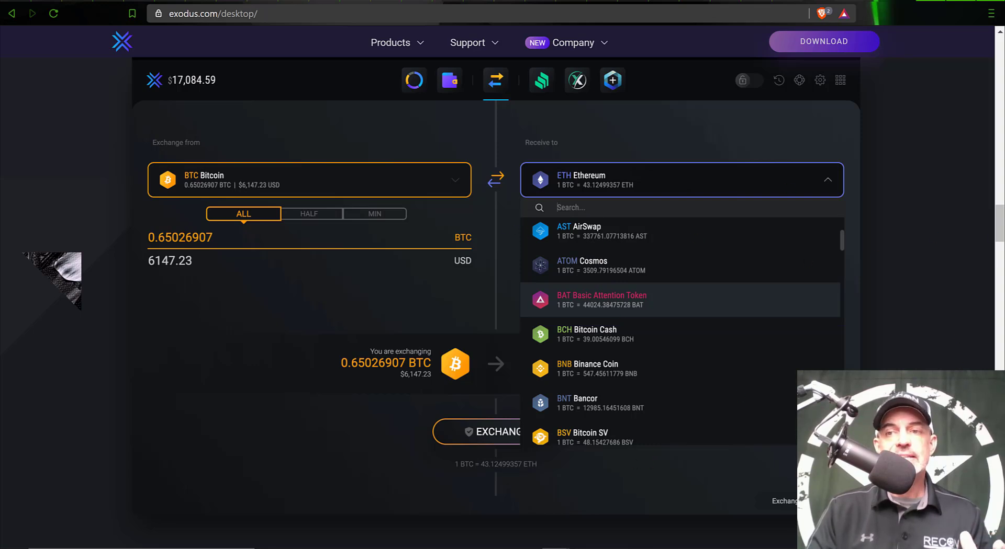
scroll(990, 238, down, 5)
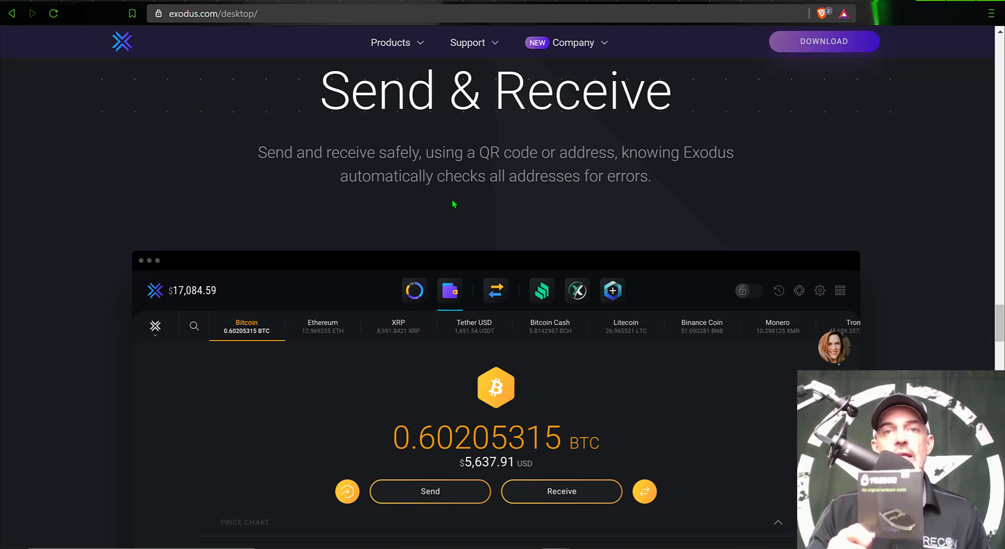
scroll(452, 201, down, 10)
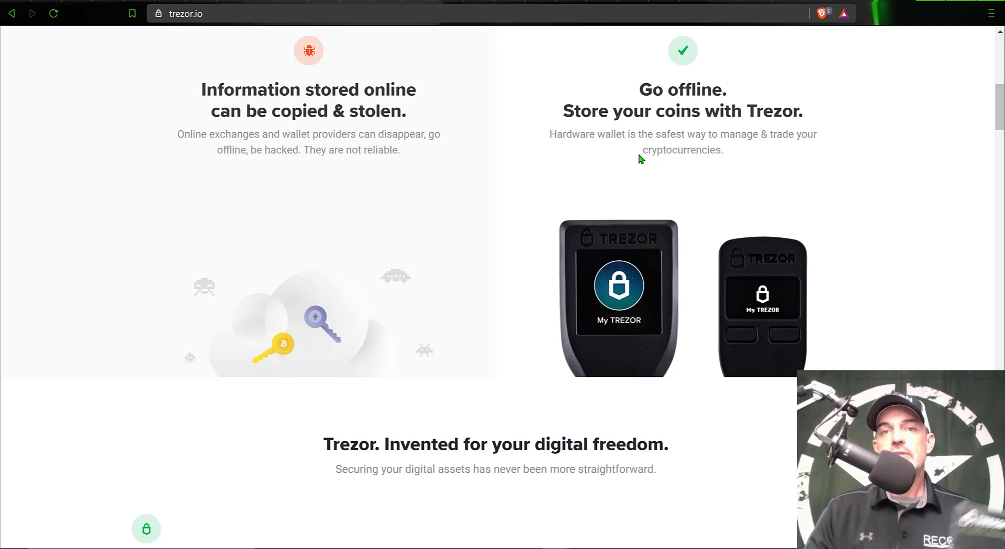
Choose Trezor One as the device to set up, continue to Trezor Wallet and install the device firmware
click(485, 542)
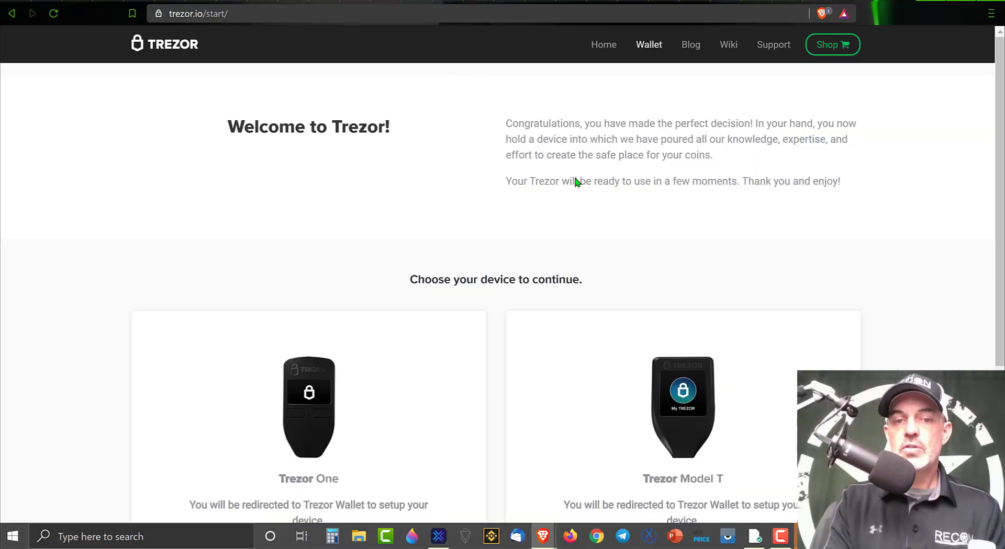
click(306, 414)
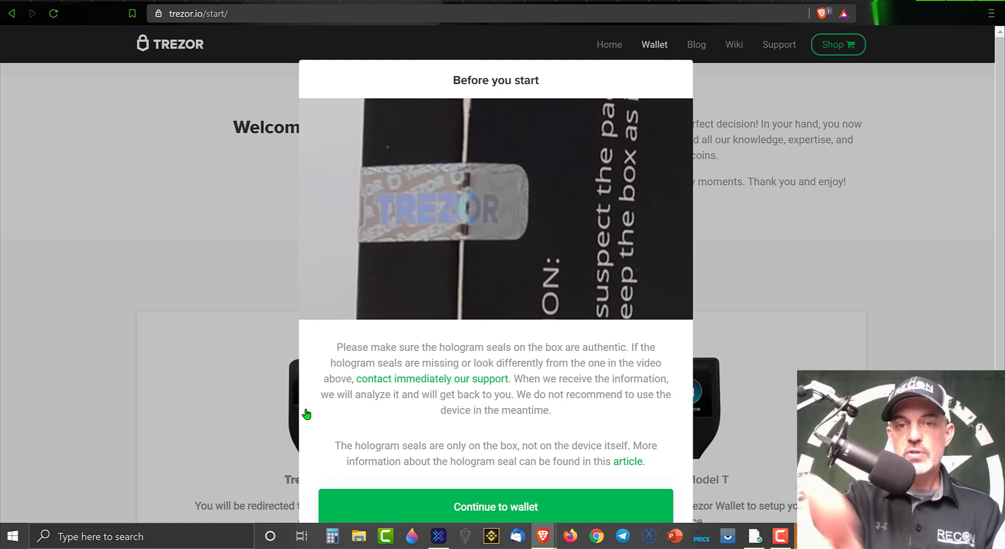
click(494, 504)
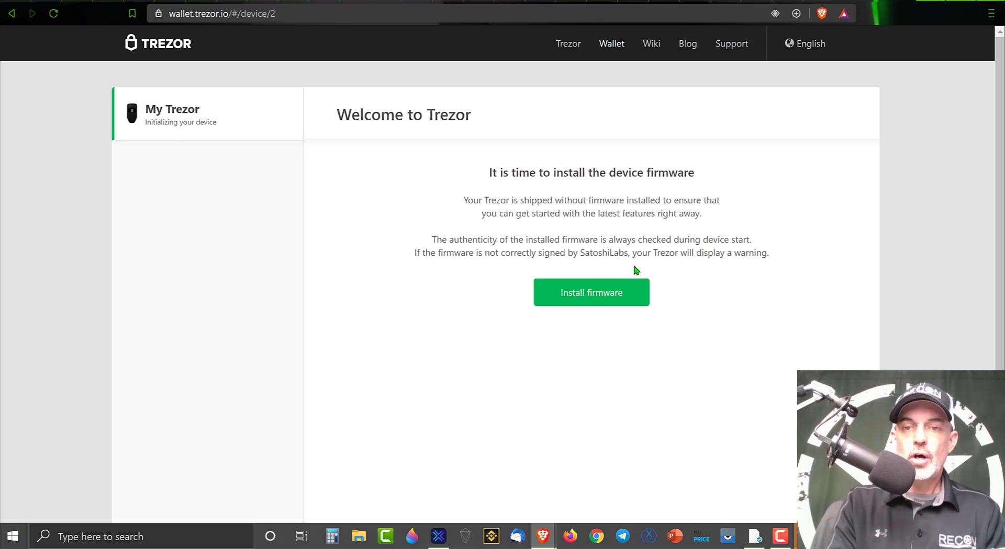
click(621, 303)
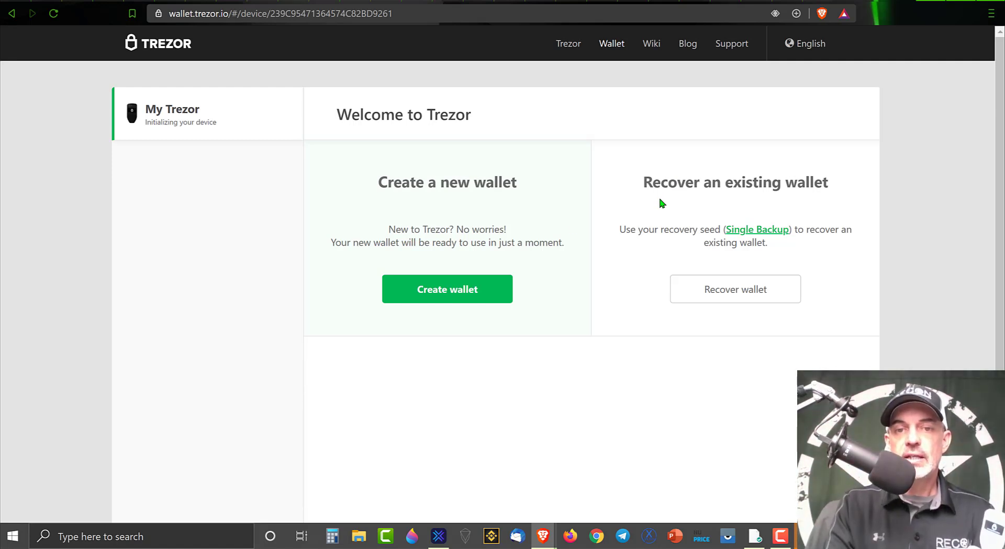
Create a new wallet and start its recovery seed backup, agreeing to the security instructions
click(443, 295)
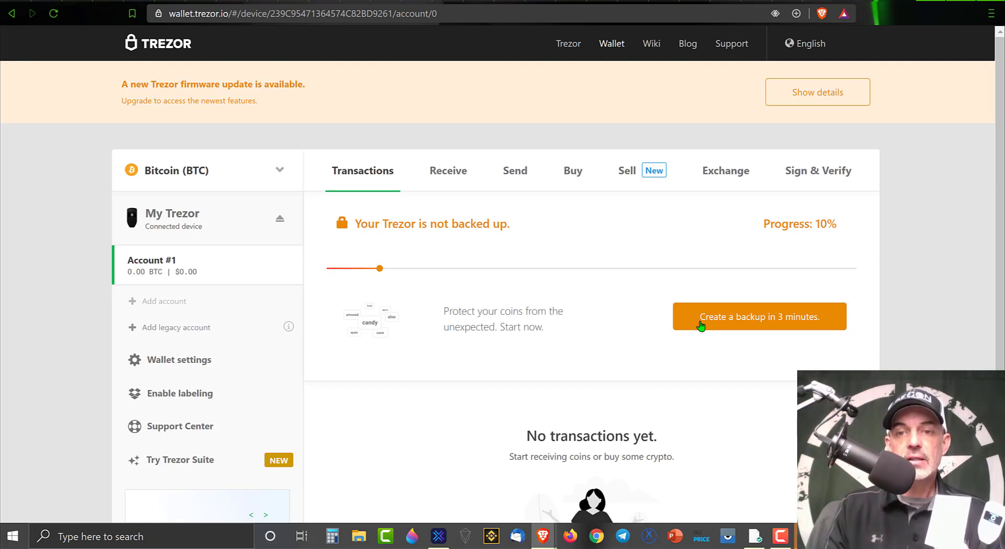
click(700, 324)
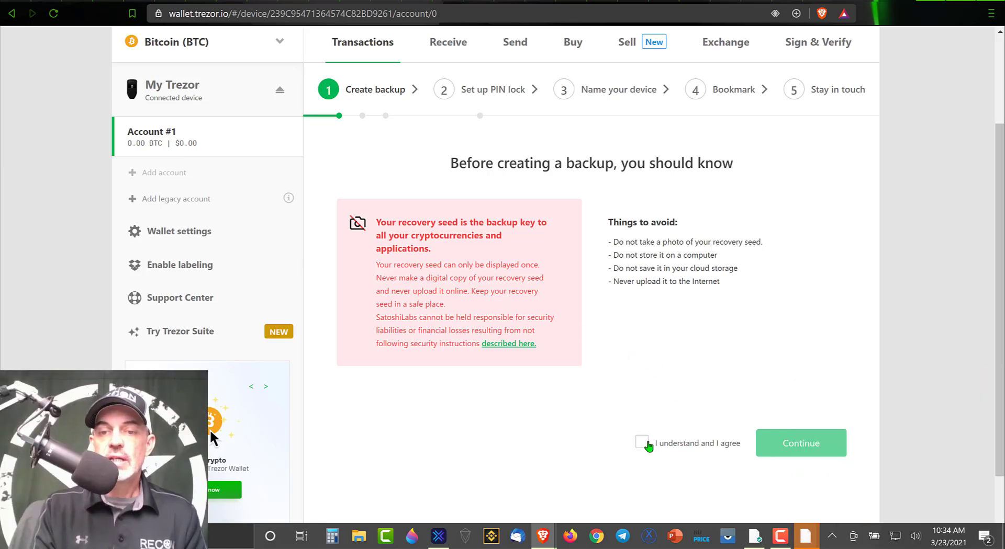
click(642, 444)
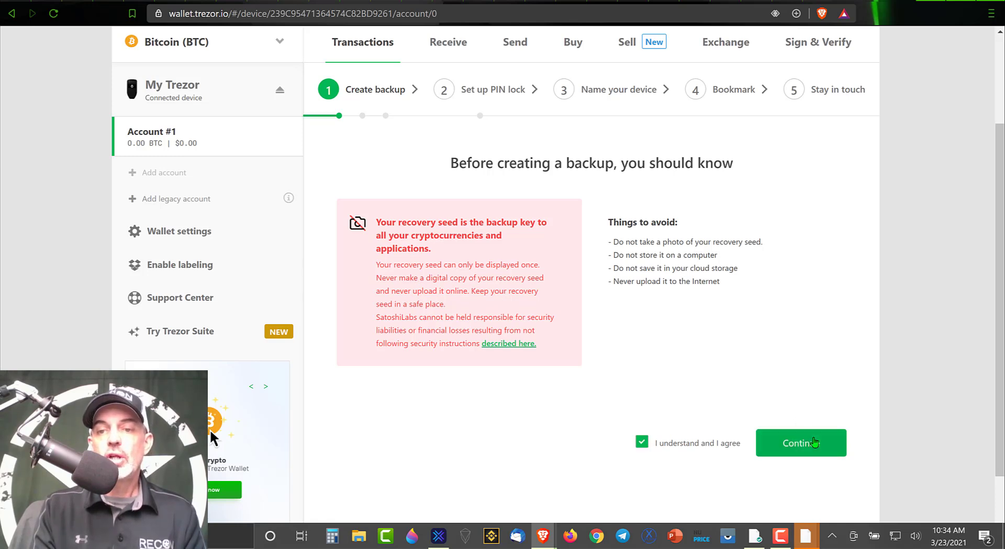
click(814, 442)
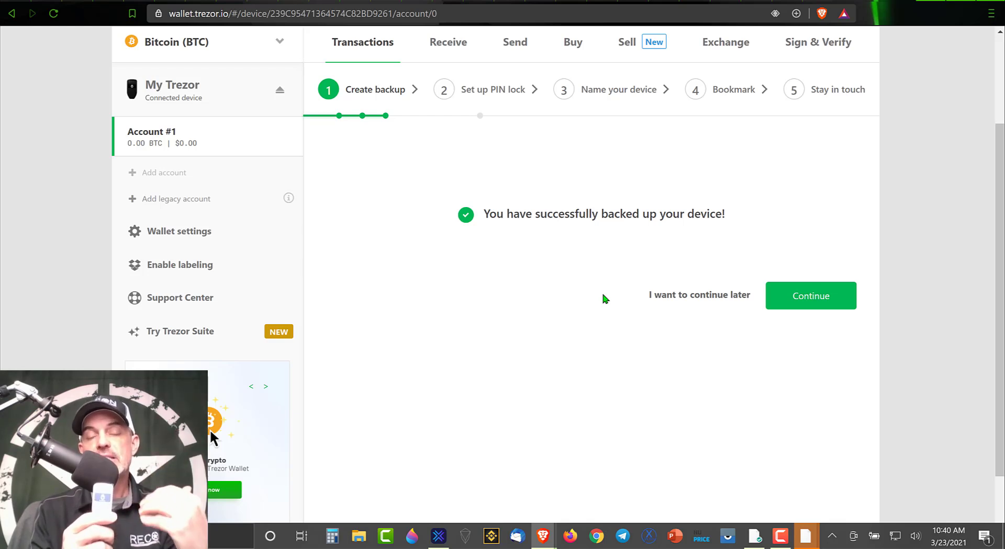
Set up the PIN lock for the Trezor, entering the new device PIN twice
click(811, 299)
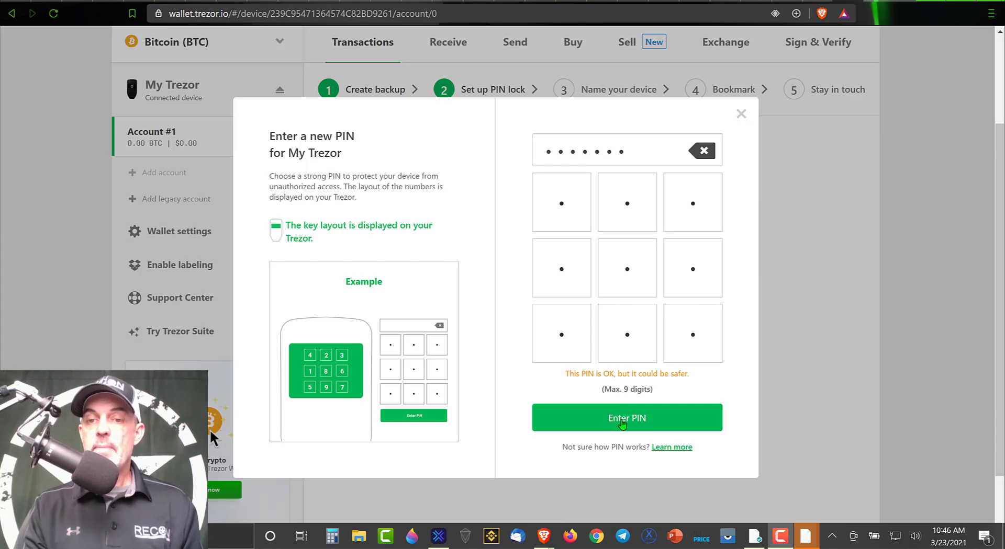
click(622, 421)
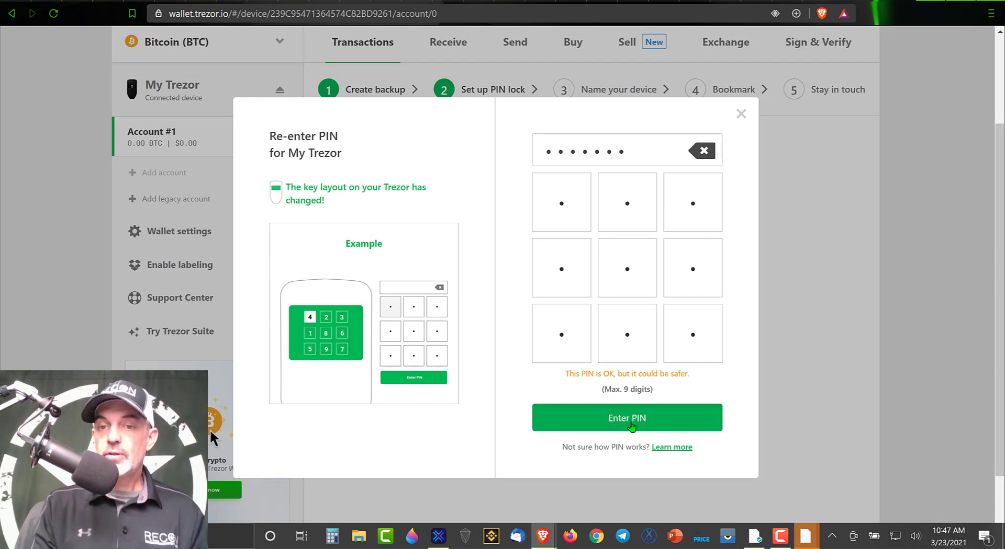
click(631, 425)
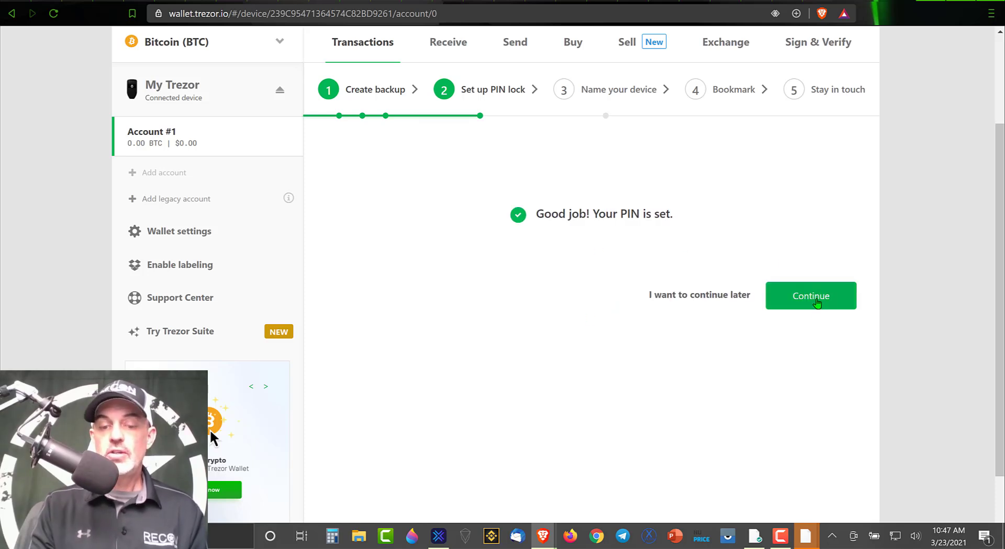
click(817, 303)
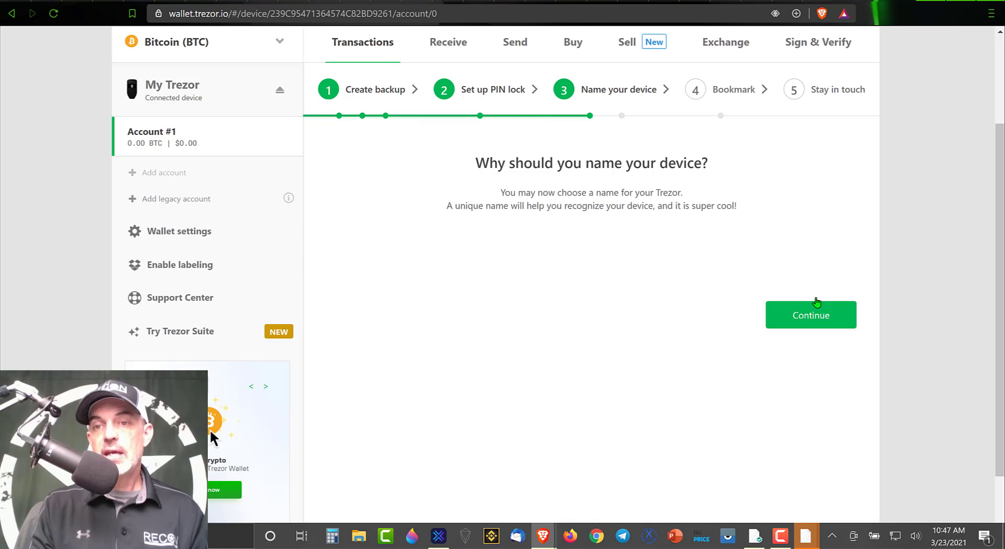
Name the Trezor KJA and authorize the change with the device PIN
click(816, 304)
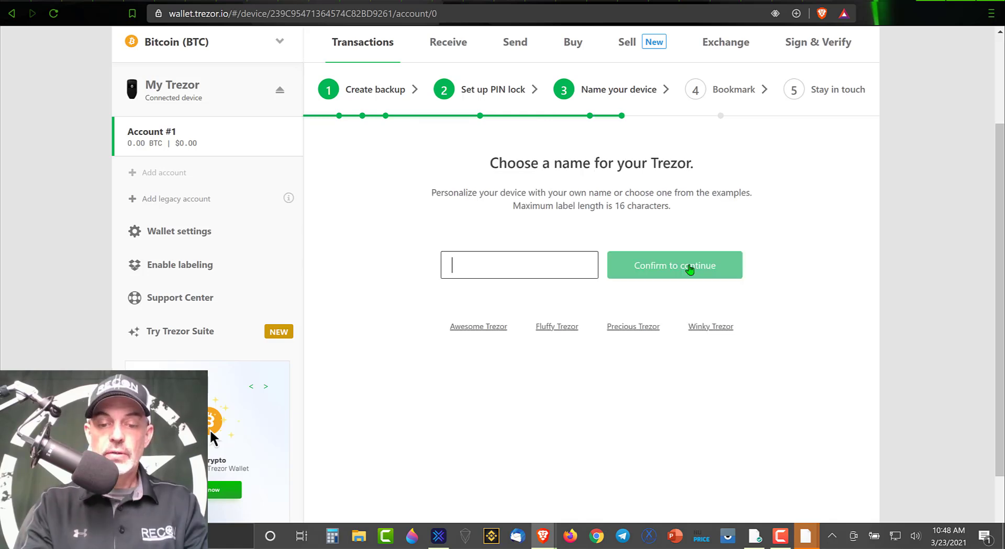
text(KJA)
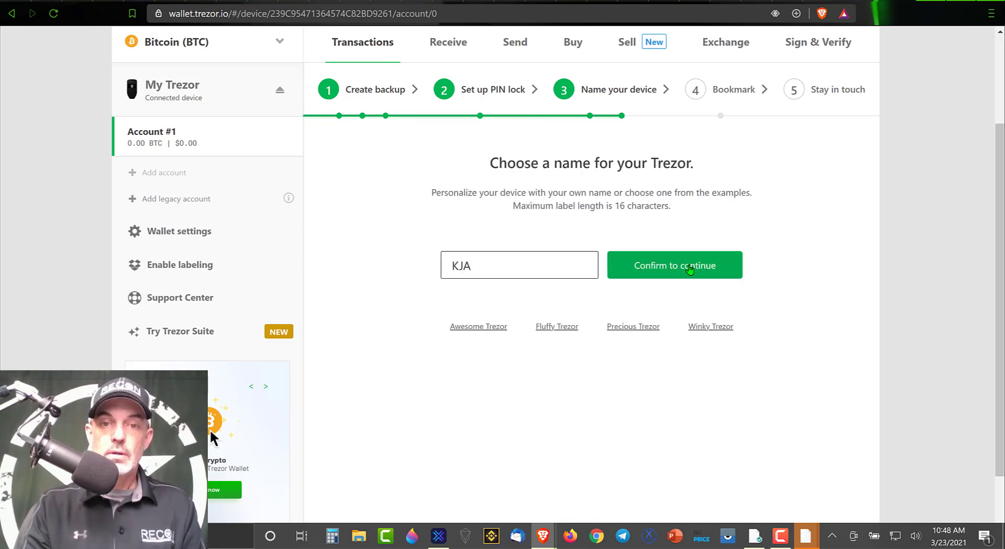
click(690, 270)
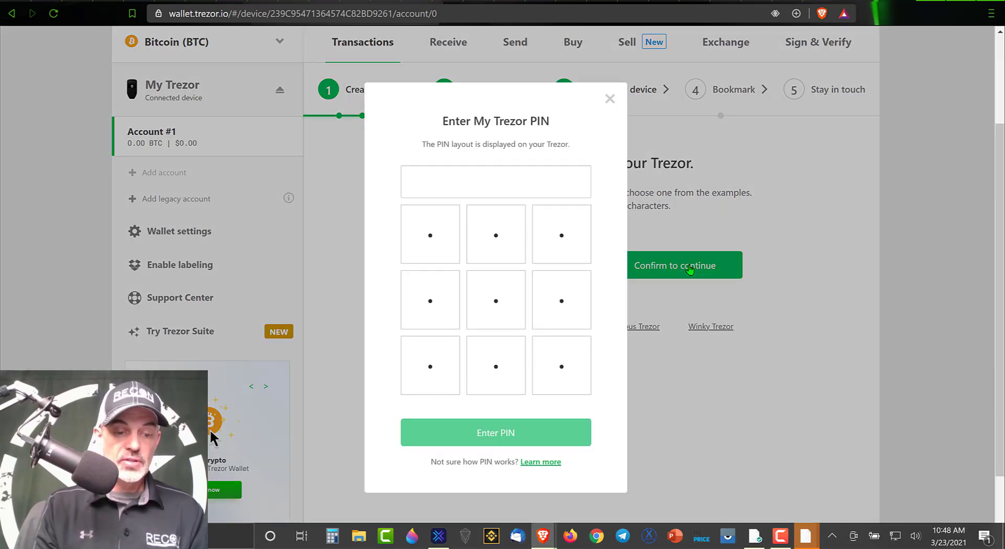
click(508, 442)
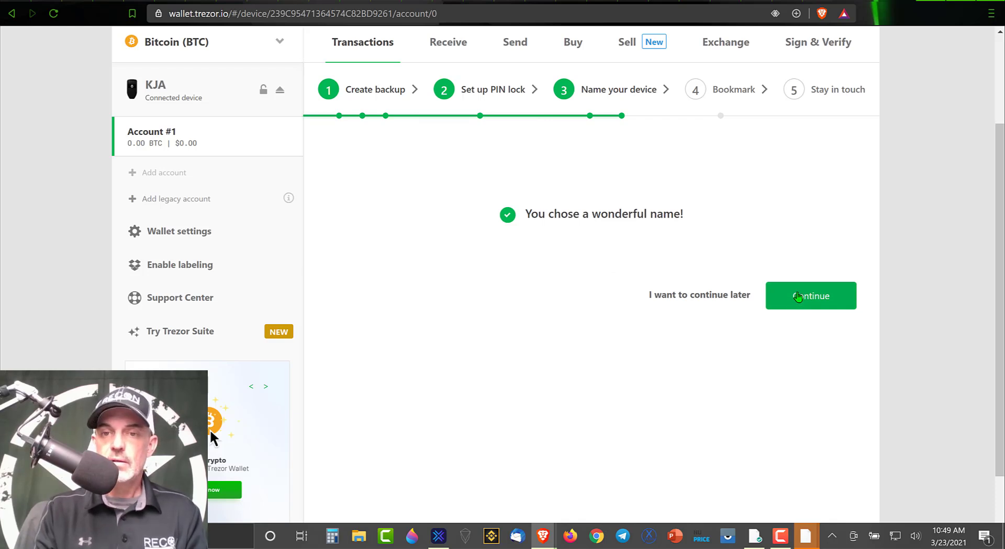
Complete the remaining Trezor onboarding without subscribing to the newsletter or following any social accounts
click(798, 297)
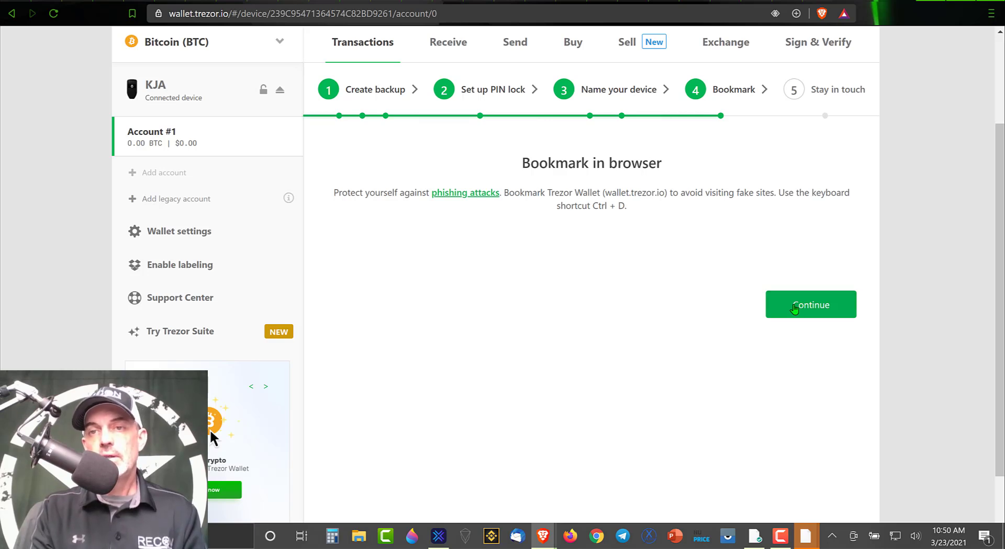
click(794, 309)
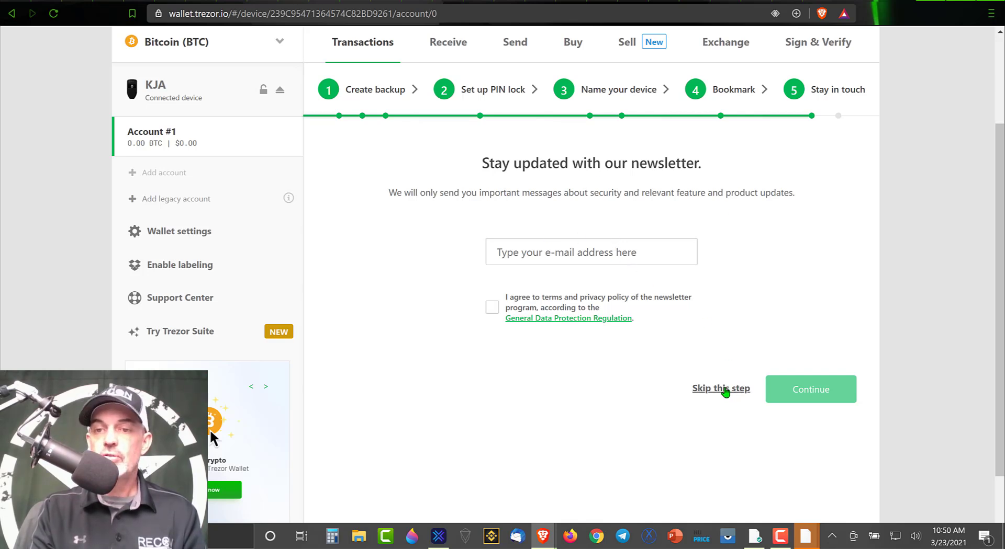
click(726, 389)
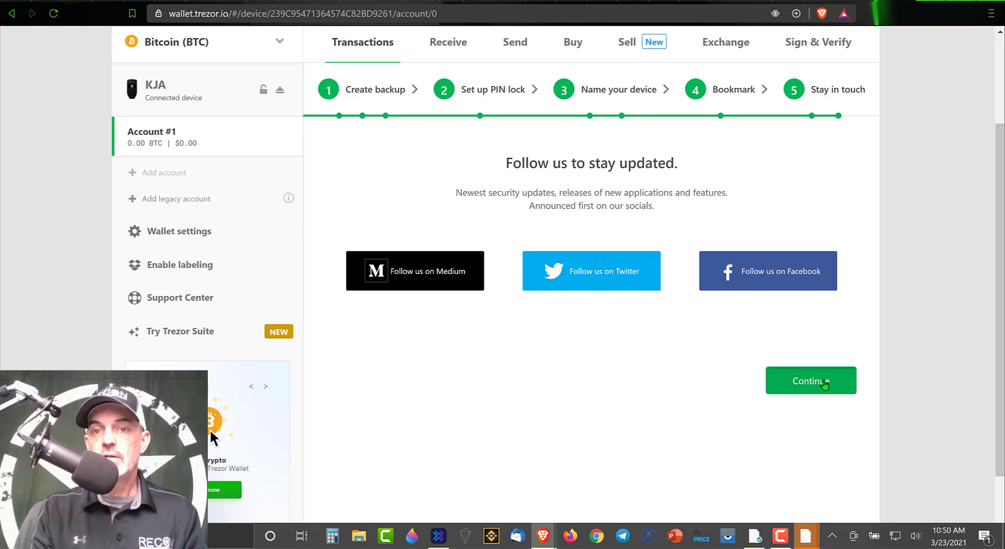
click(824, 385)
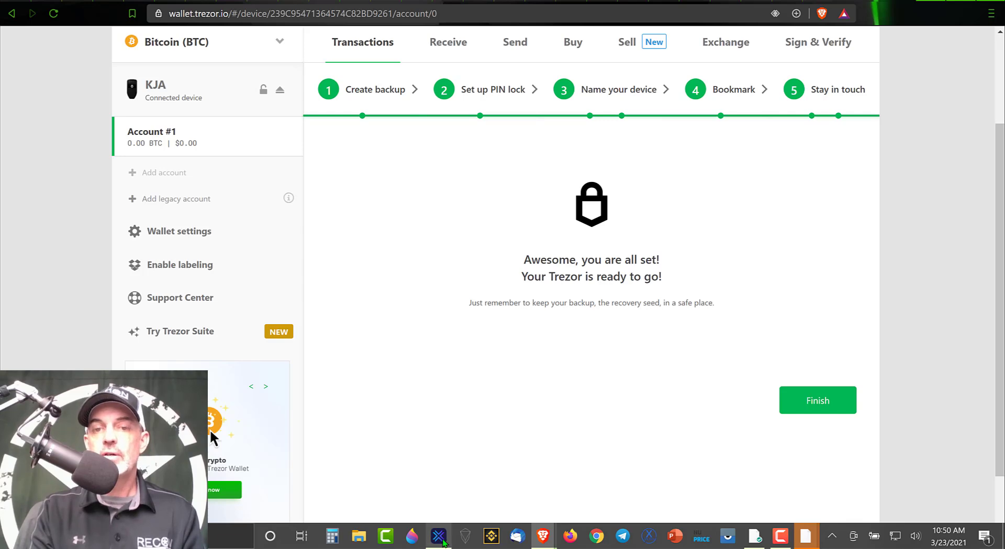
Switch to Exodus, pair the Trezor with it using the device PIN, and continue to the portfolio
click(442, 541)
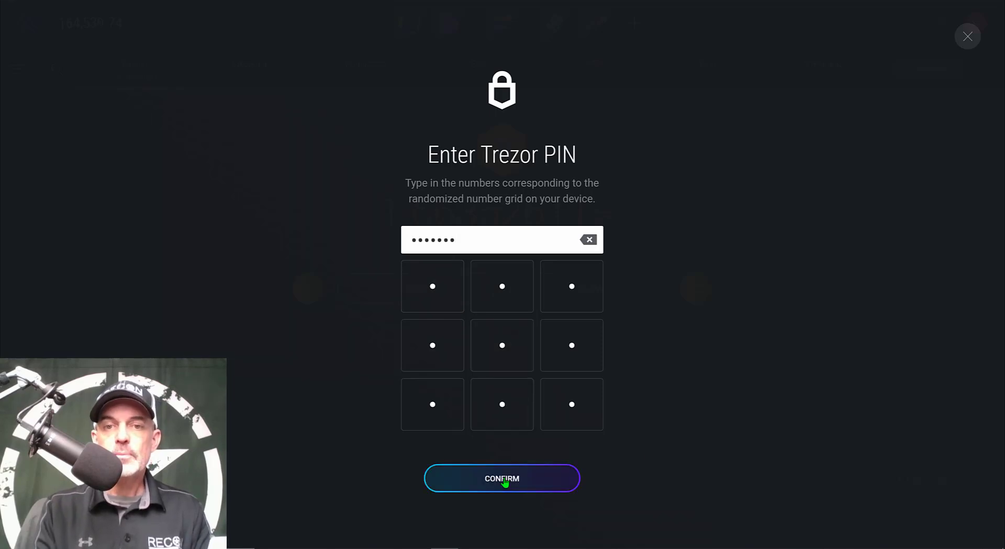
click(504, 479)
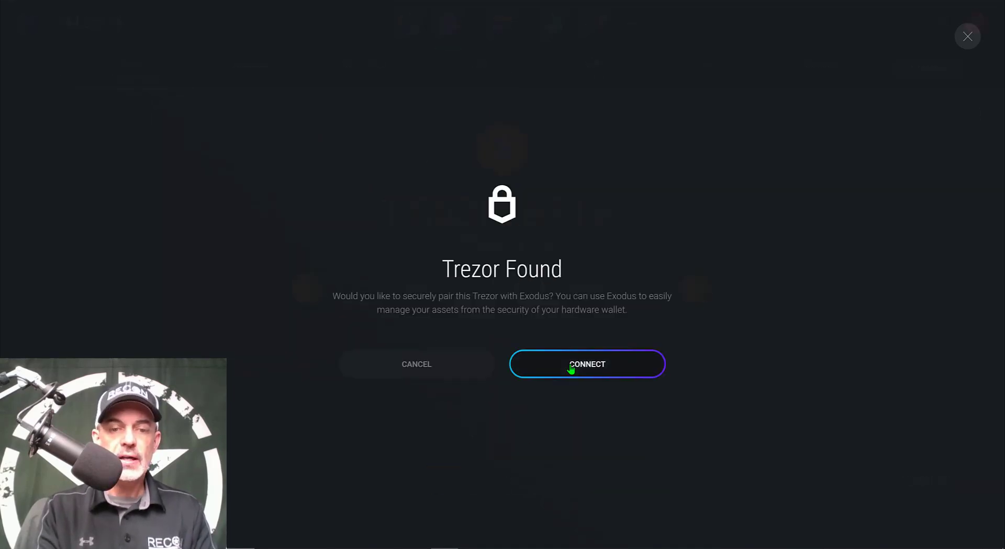
click(570, 369)
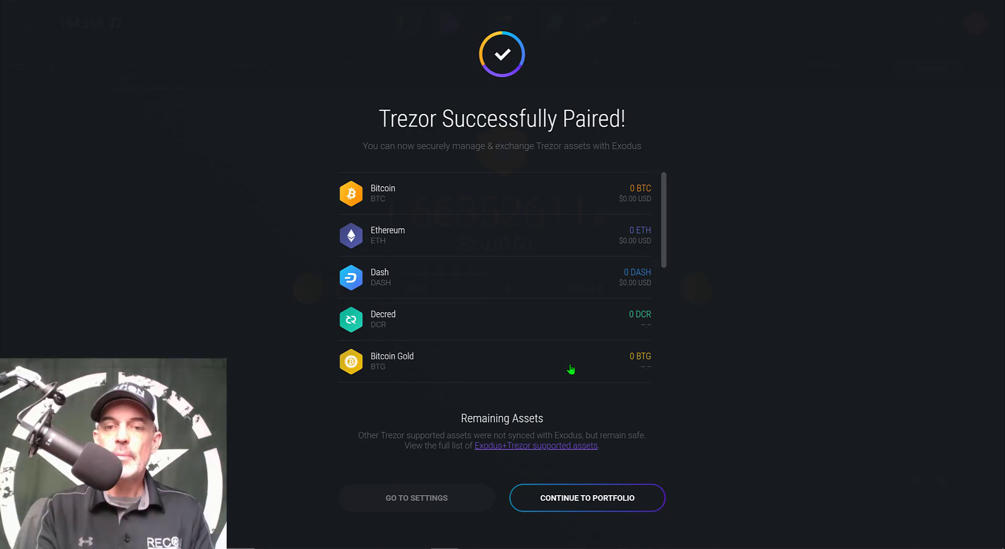
click(612, 505)
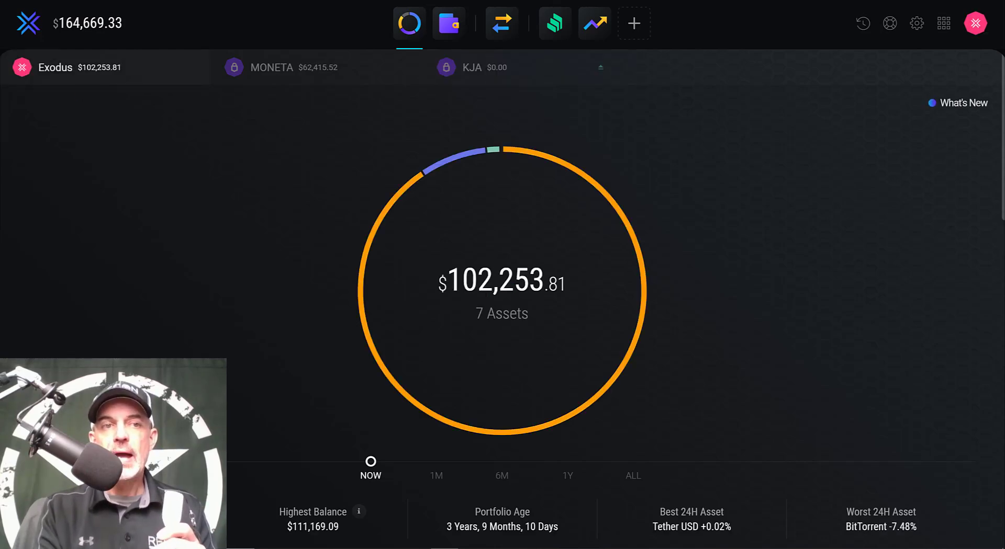
Copy the Bitcoin receiving address of the KJA hardware wallet portfolio
click(480, 73)
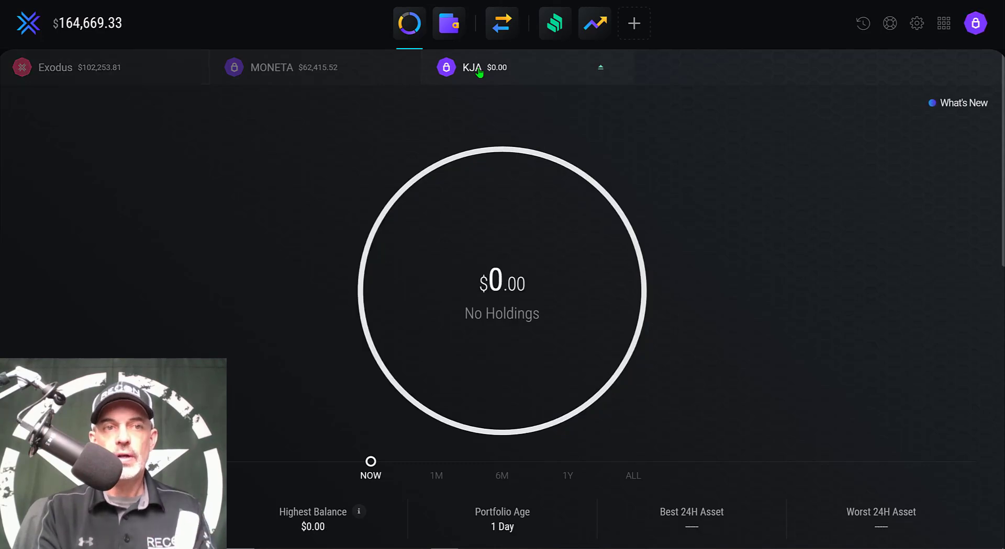
click(454, 28)
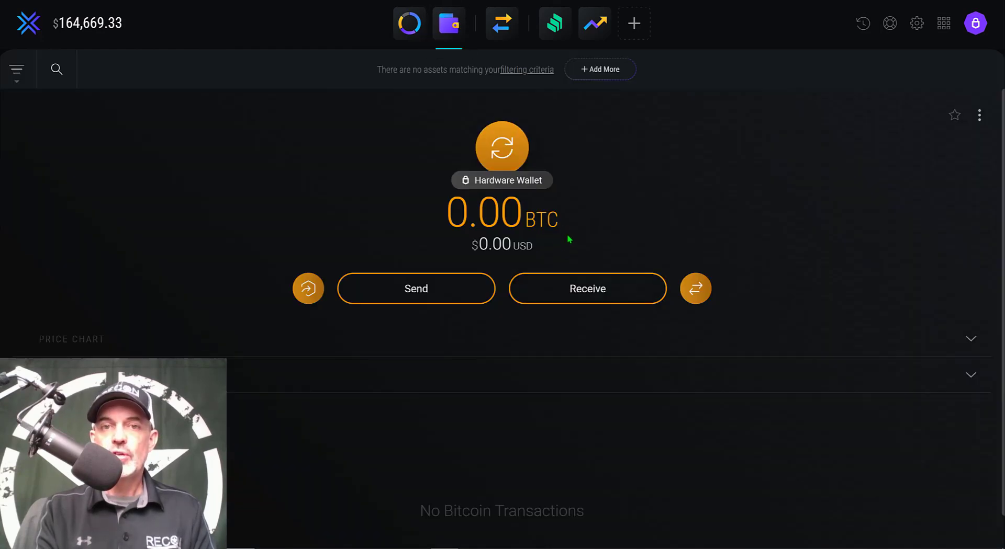
click(577, 286)
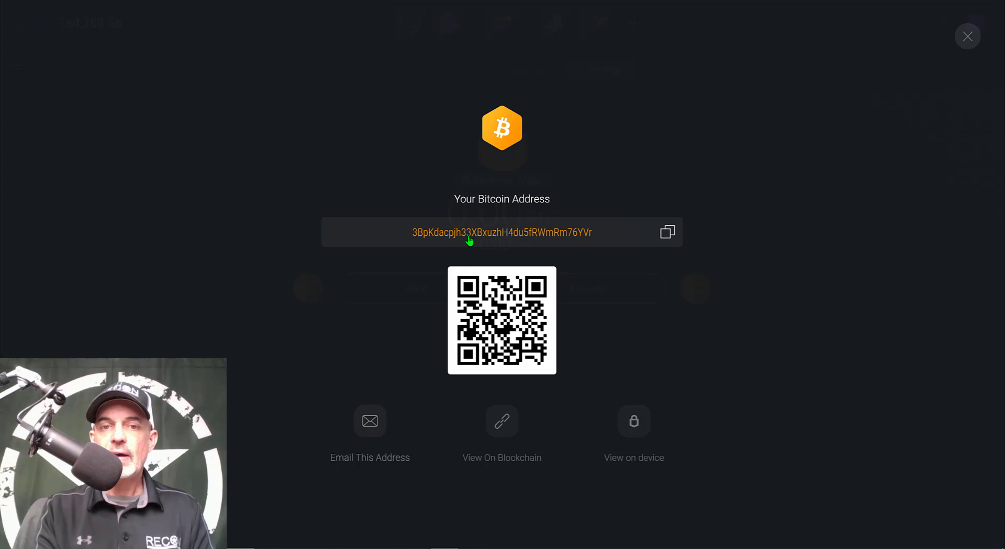
click(668, 234)
click(963, 40)
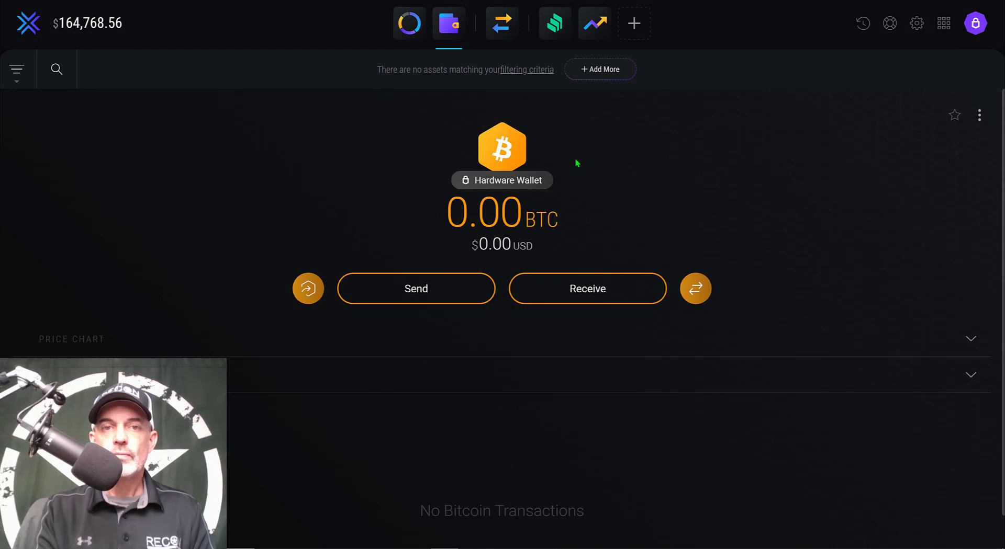
Switch to the Exodus software portfolio and open its Bitcoin wallet
click(406, 26)
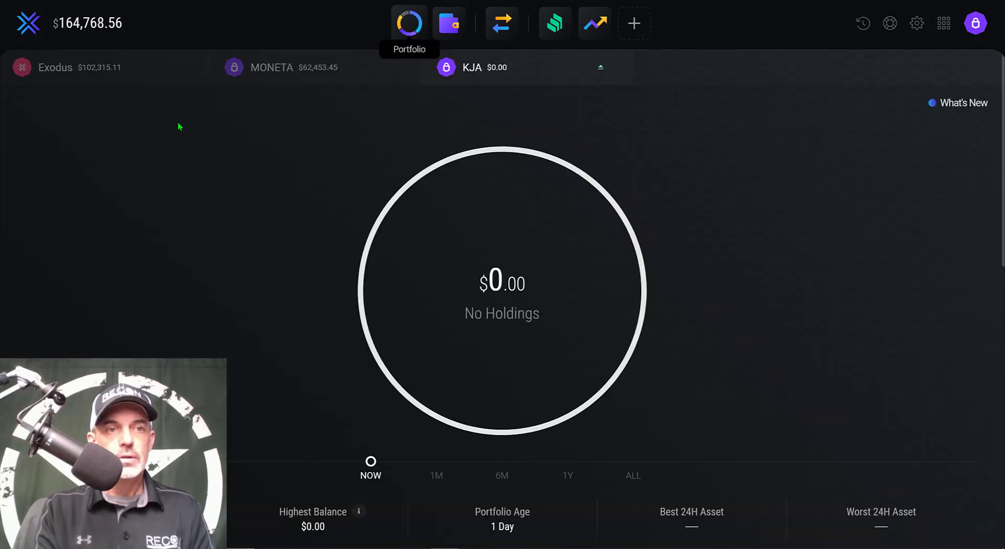
click(70, 70)
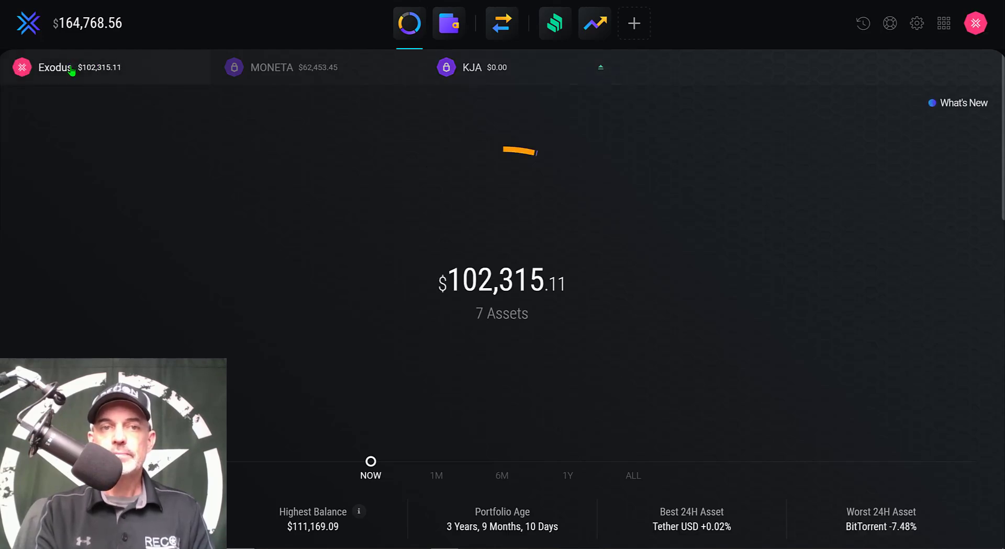
click(452, 26)
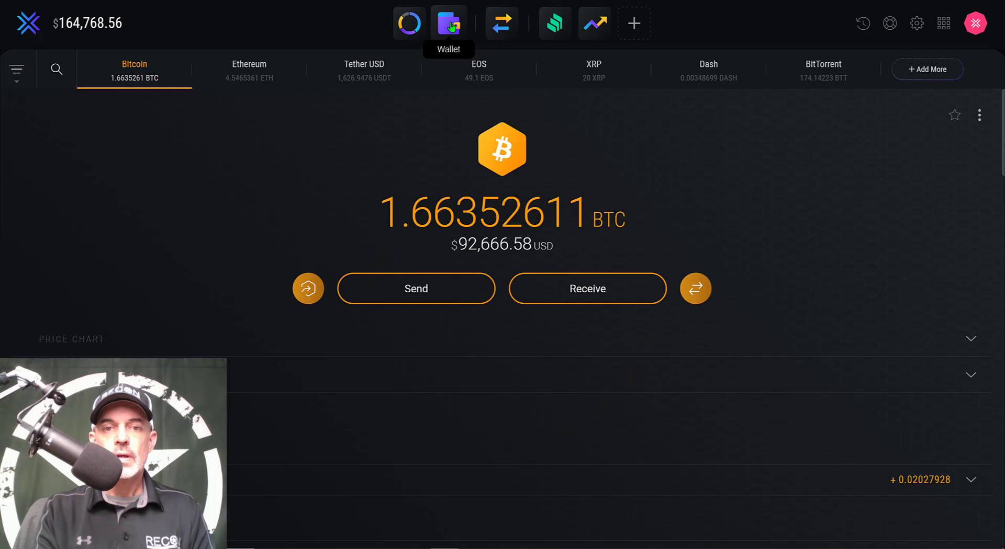
Start a Bitcoin transfer and paste the copied hardware wallet receiving address as the recipient
click(422, 291)
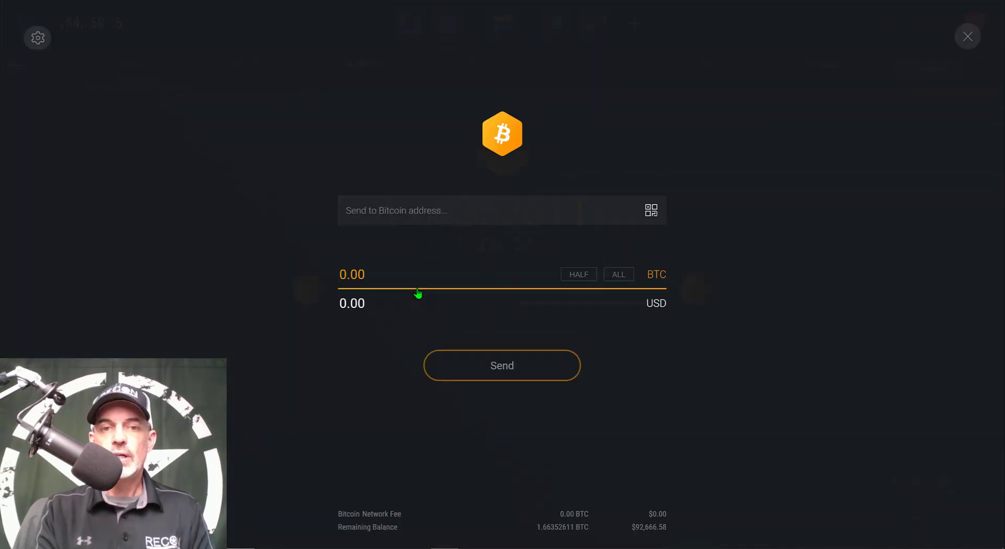
right_click(392, 210)
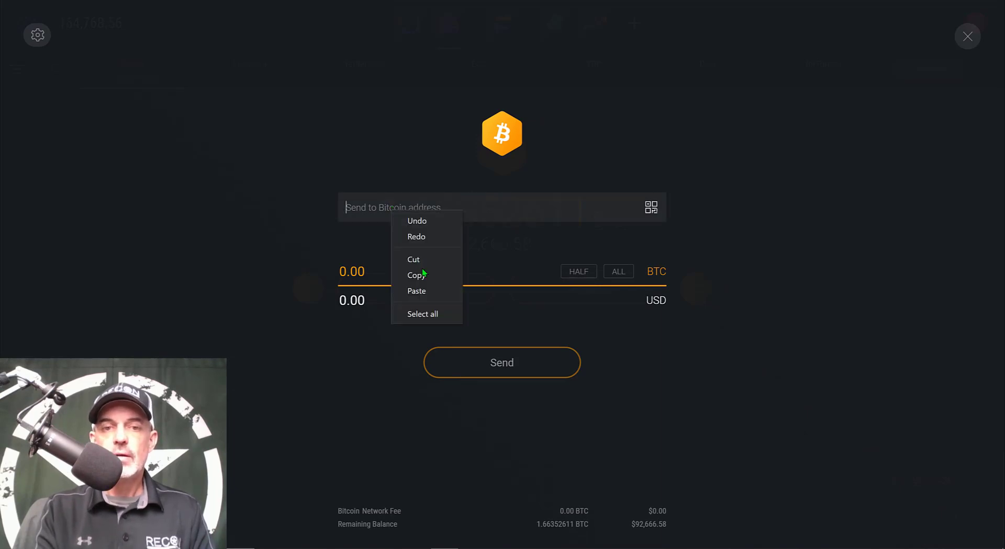
click(417, 291)
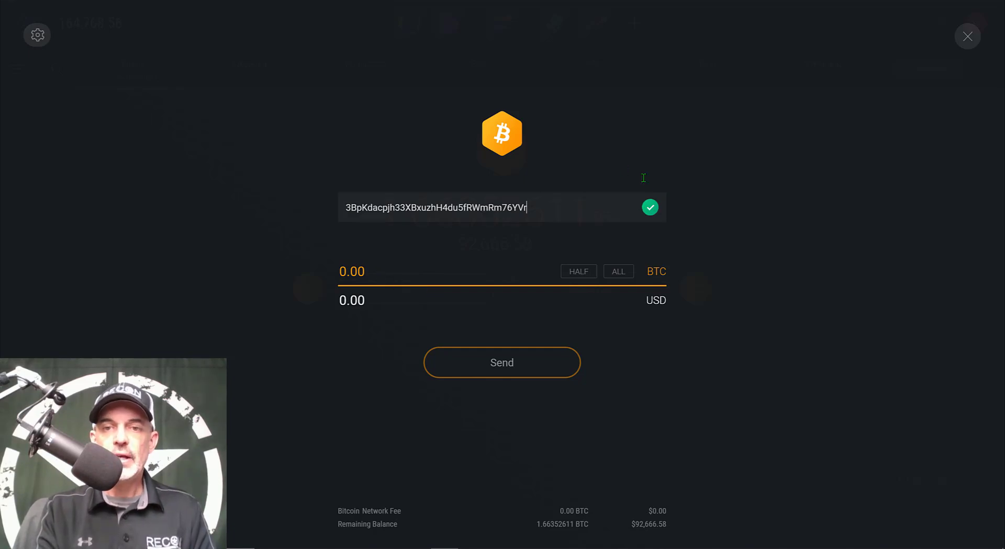
Set the transfer amount to 0.5 BTC, send it, and confirm the transaction
click(353, 272)
text(0.5)
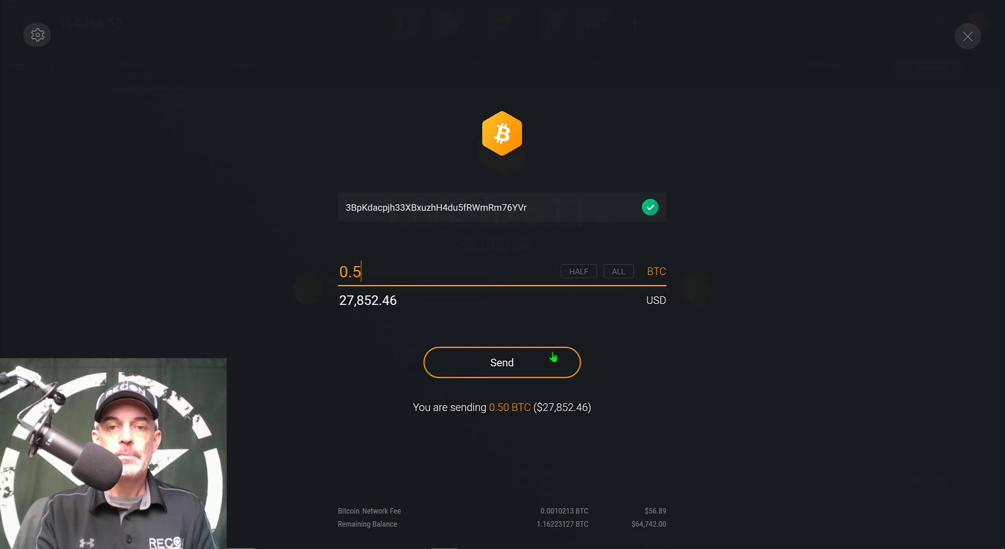
click(505, 365)
click(503, 365)
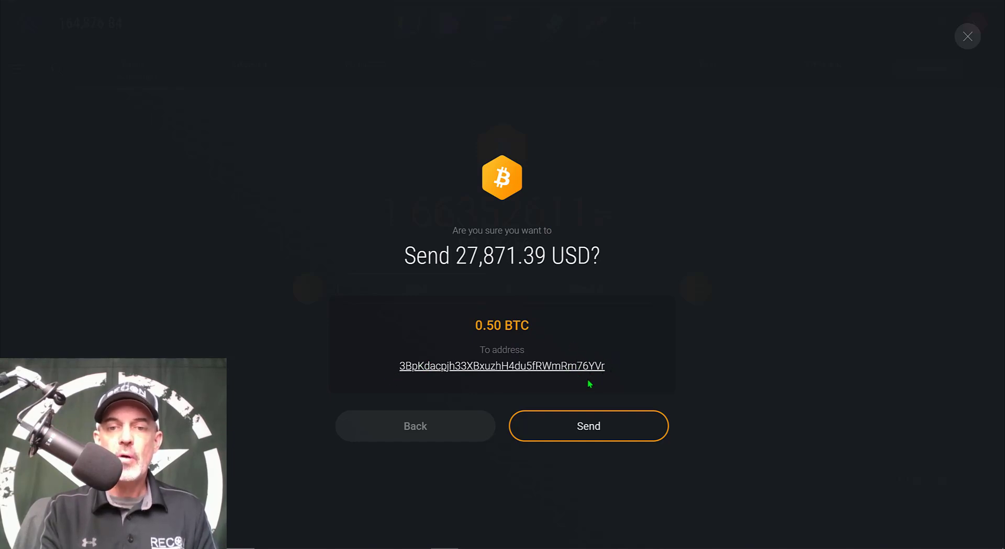
click(598, 436)
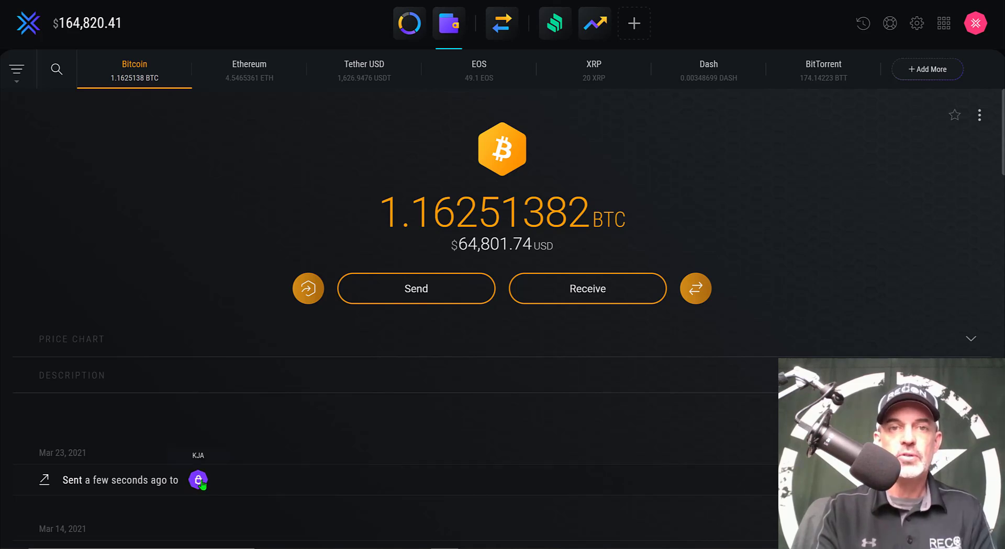
Return to the portfolio overview and open the KJA hardware wallet portfolio to check its balance
click(409, 32)
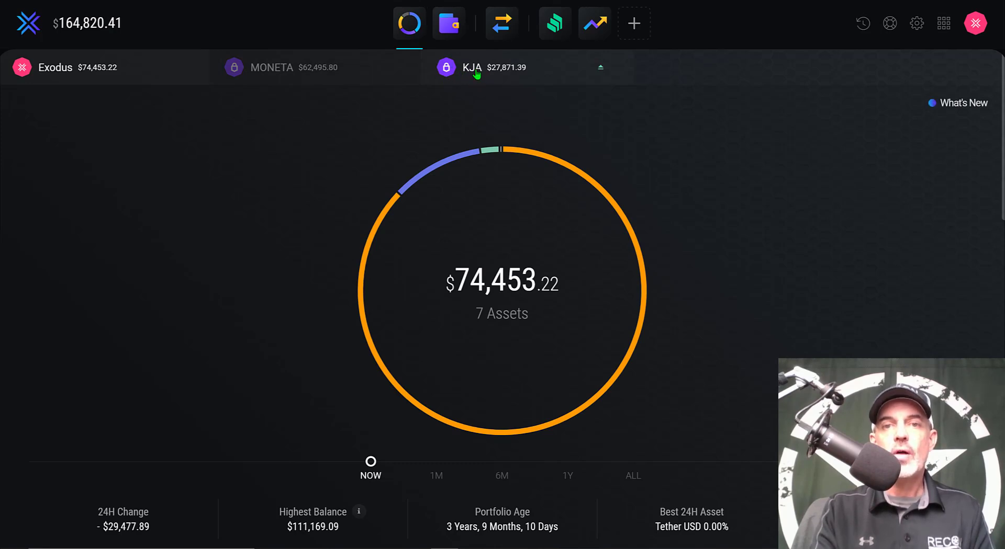
click(477, 76)
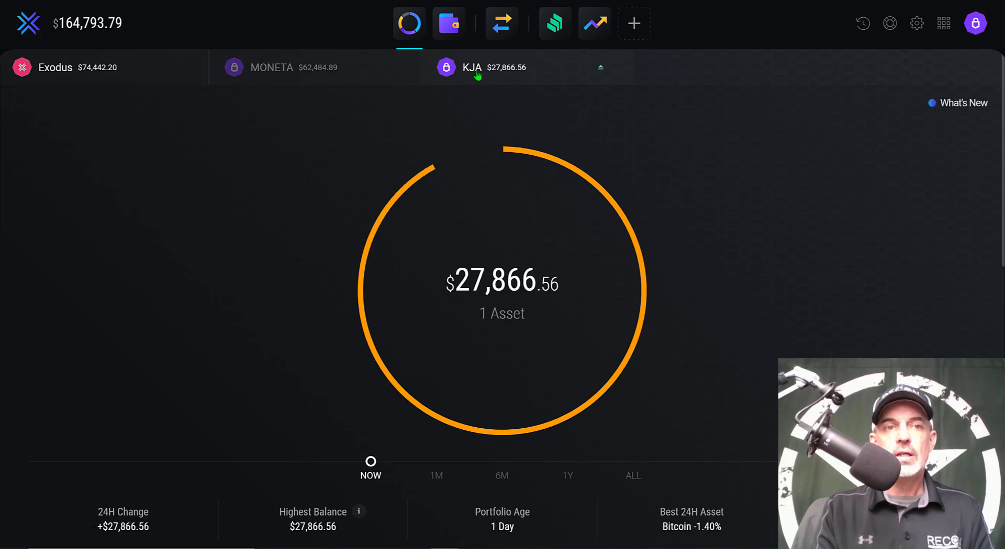